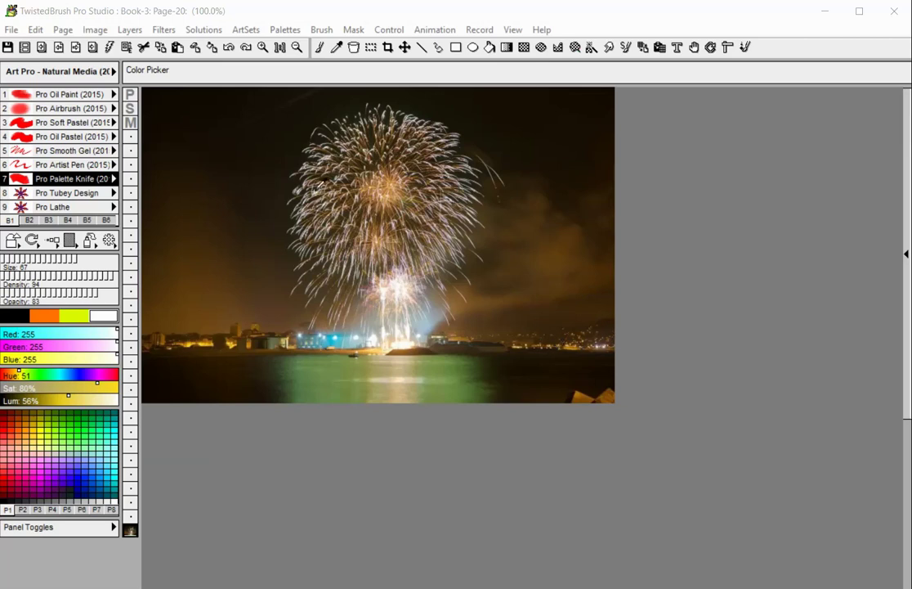
- Open the Sharpen More filter for the fireworks photo
{"action": "left_click", "coordinate": [166, 32]}
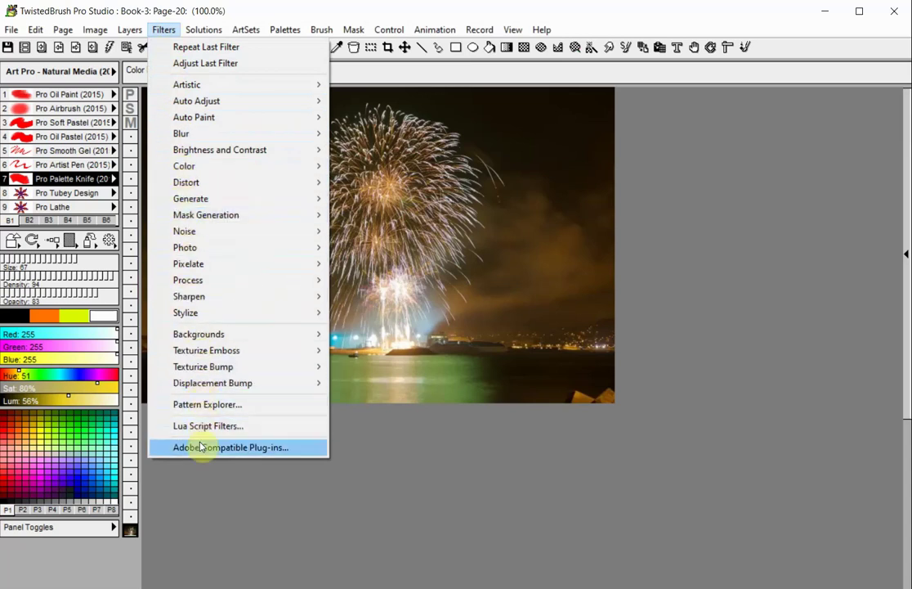
{"action": "mouse_move", "coordinate": [230, 298]}
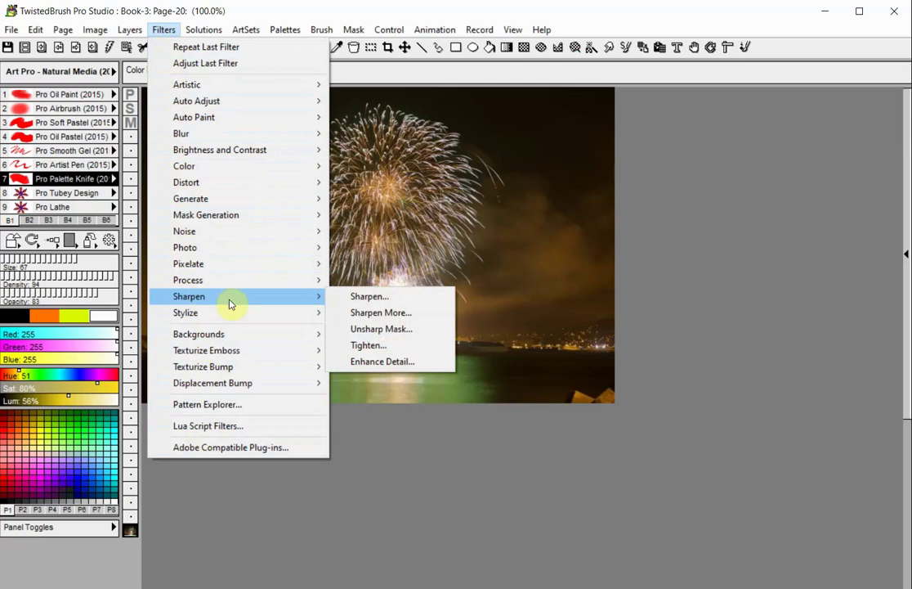
{"action": "left_click", "coordinate": [384, 312]}
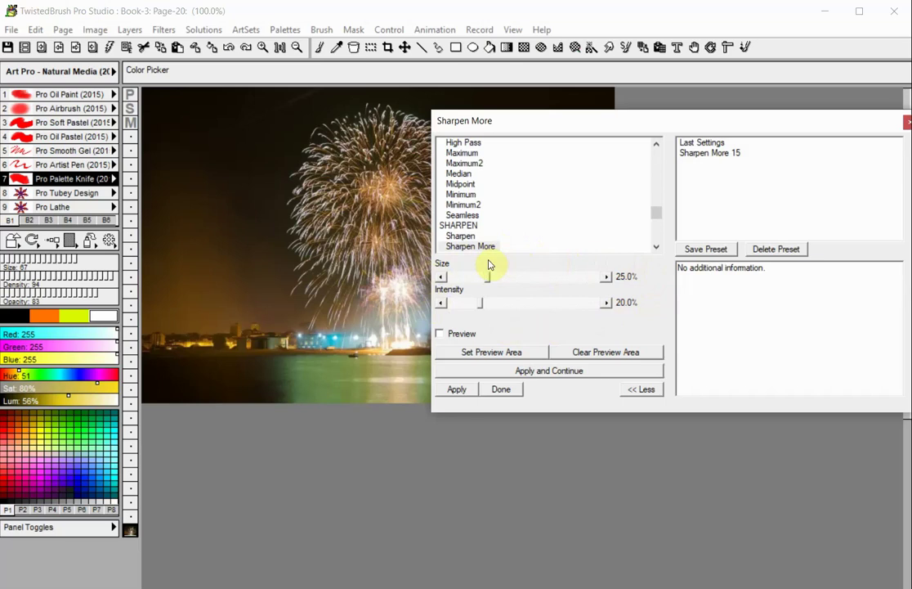
- Look at the settings of the Seamless and Midpoint filters, ending back on Sharpen More
{"action": "left_click", "coordinate": [474, 216]}
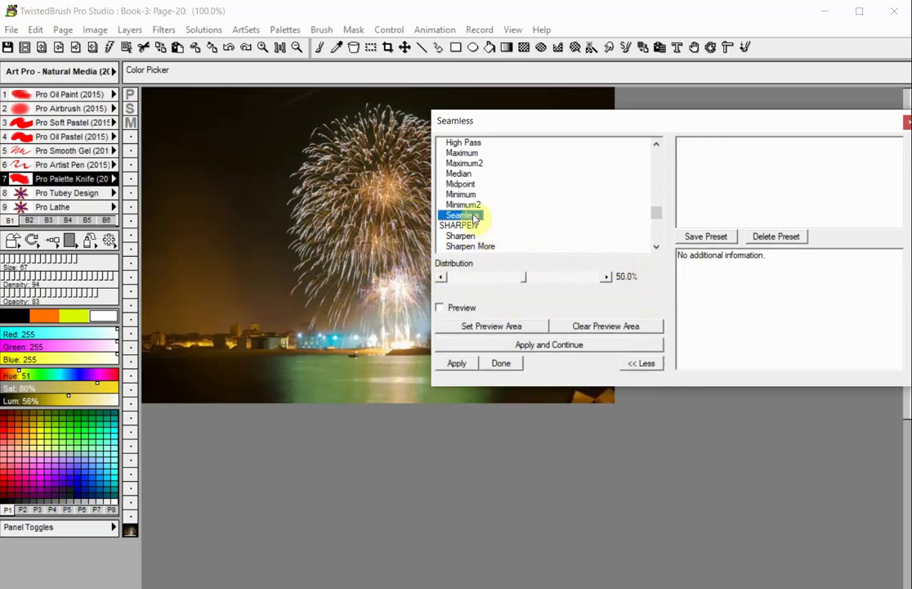
{"action": "left_click", "coordinate": [468, 185]}
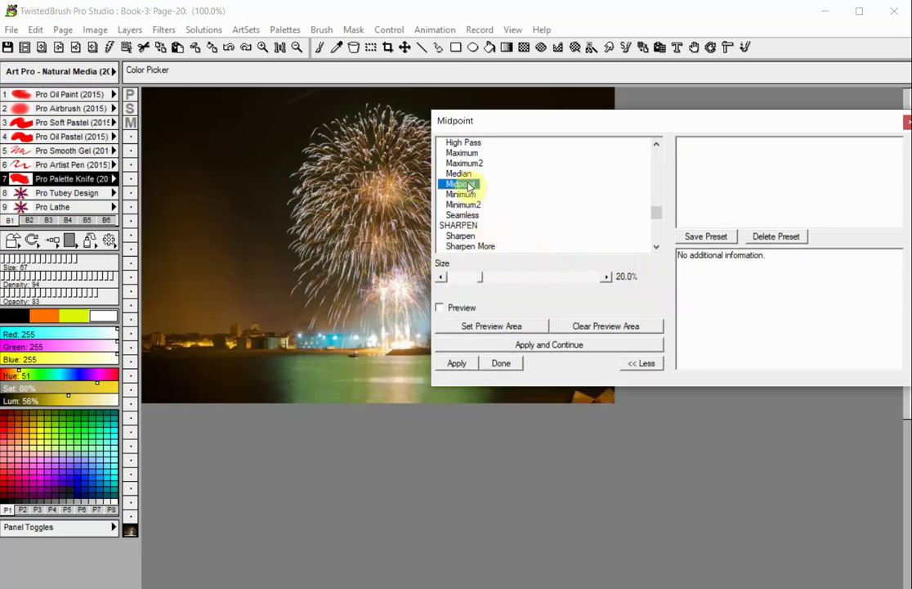
{"action": "left_click", "coordinate": [474, 247]}
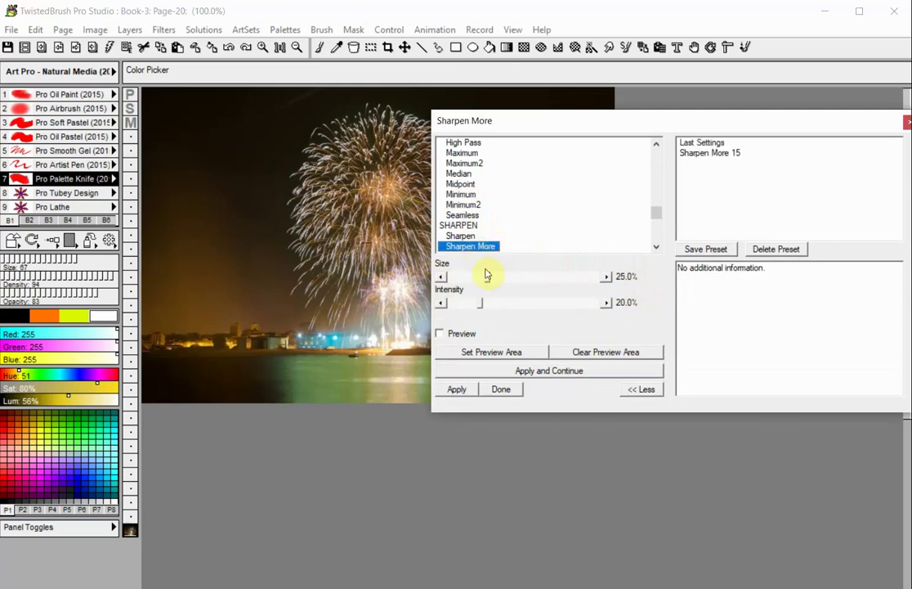
- Set the Sharpen More size to 16.2% and turn on the preview
{"action": "left_click_drag", "start_coordinate": [487, 278], "coordinate": [476, 282]}
{"action": "left_click", "coordinate": [464, 334]}
- Try out a preview area on the fireworks, clear it, and apply Sharpen More while keeping the filter dialog open
{"action": "left_click", "coordinate": [466, 352]}
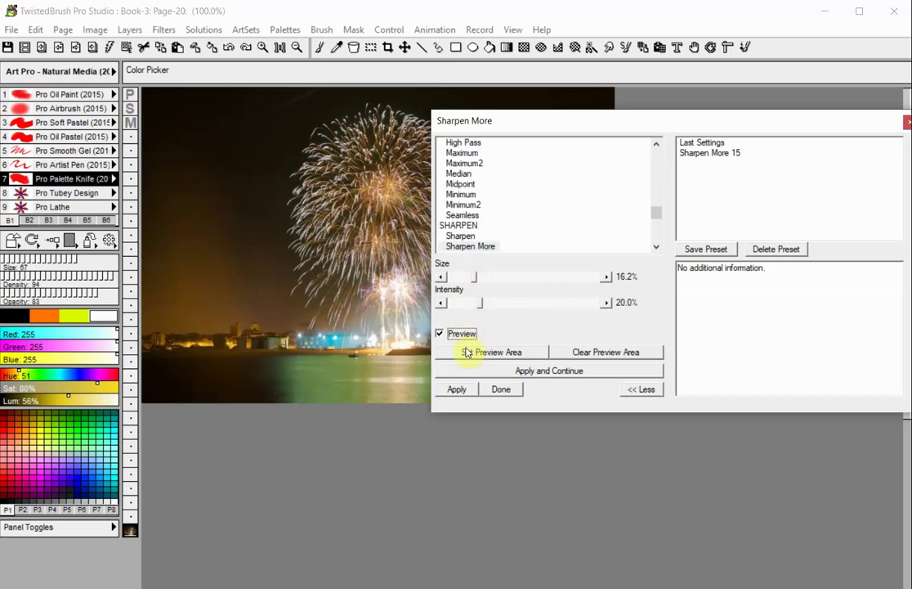
{"action": "left_click_drag", "start_coordinate": [517, 269], "coordinate": [603, 325]}
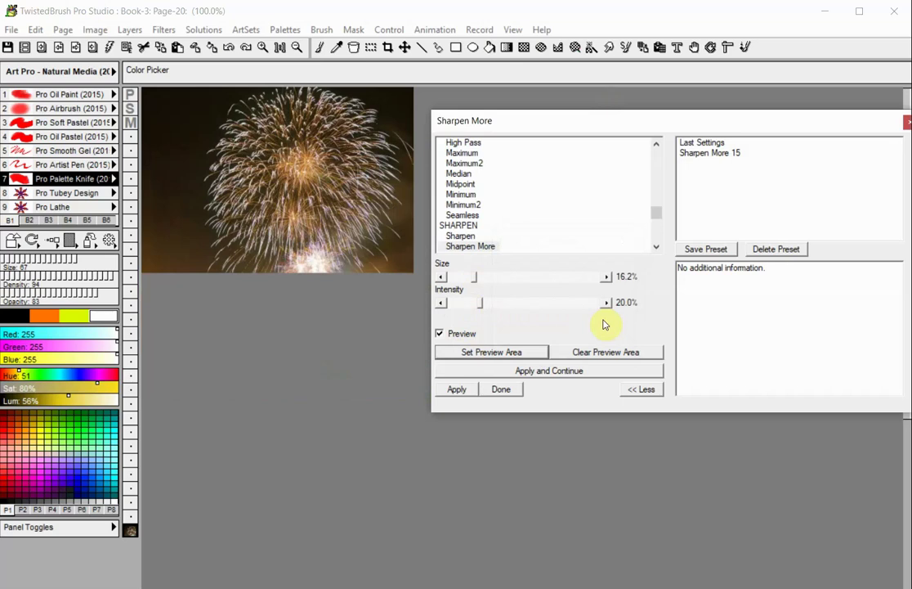
{"action": "left_click", "coordinate": [601, 351]}
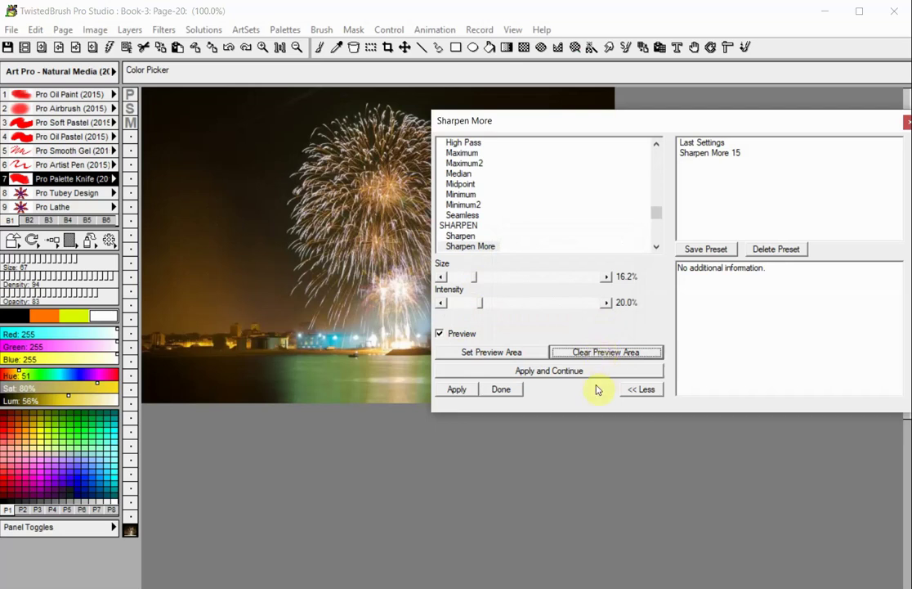
{"action": "left_click", "coordinate": [592, 372]}
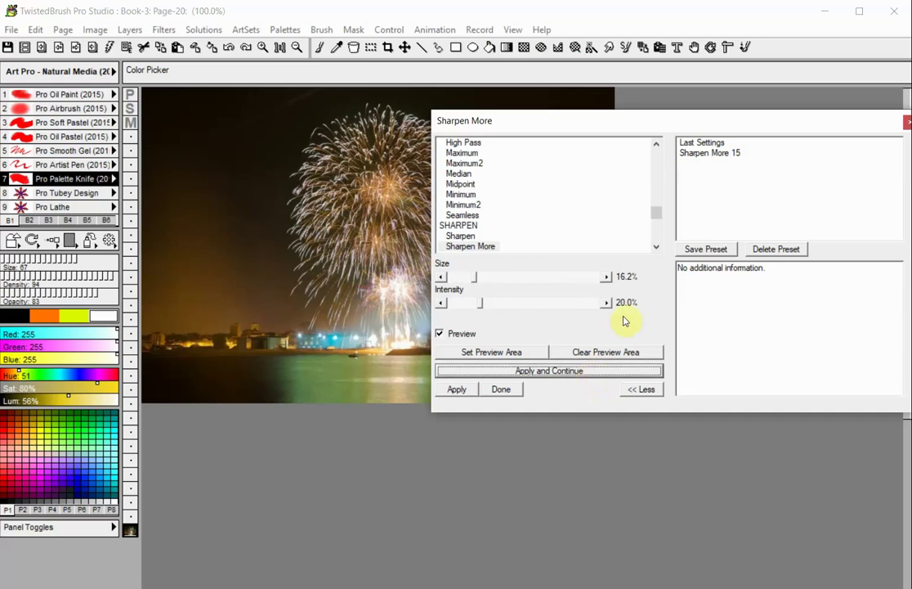
- Apply the Auto White Balance filter to the photo, keeping the filter dialog open
{"action": "left_click_drag", "start_coordinate": [657, 214], "coordinate": [663, 164]}
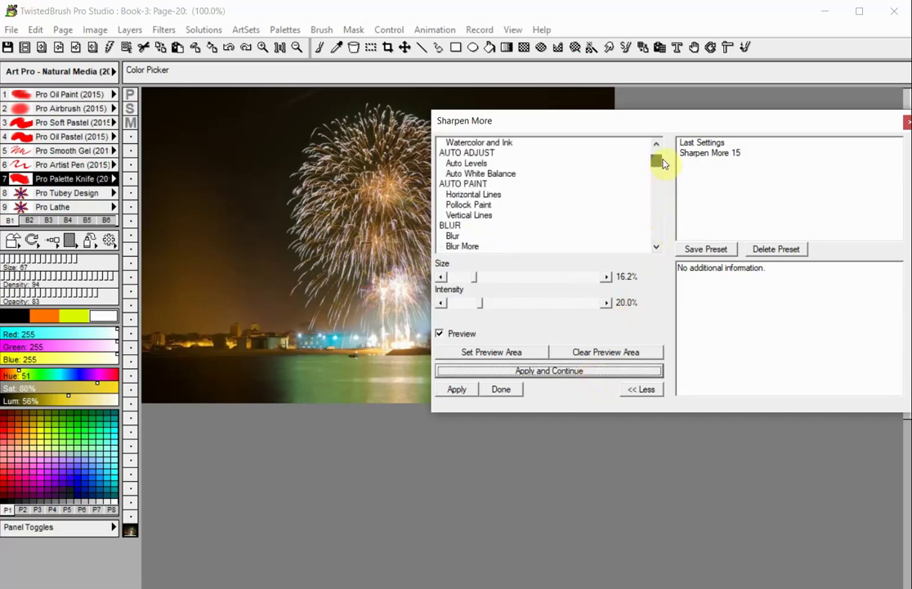
{"action": "left_click", "coordinate": [514, 174]}
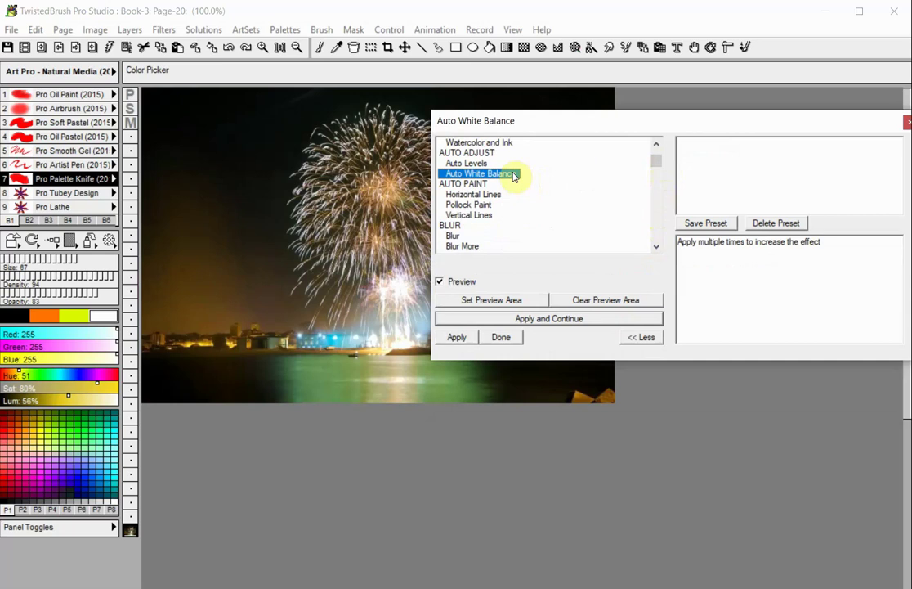
{"action": "left_click", "coordinate": [536, 323]}
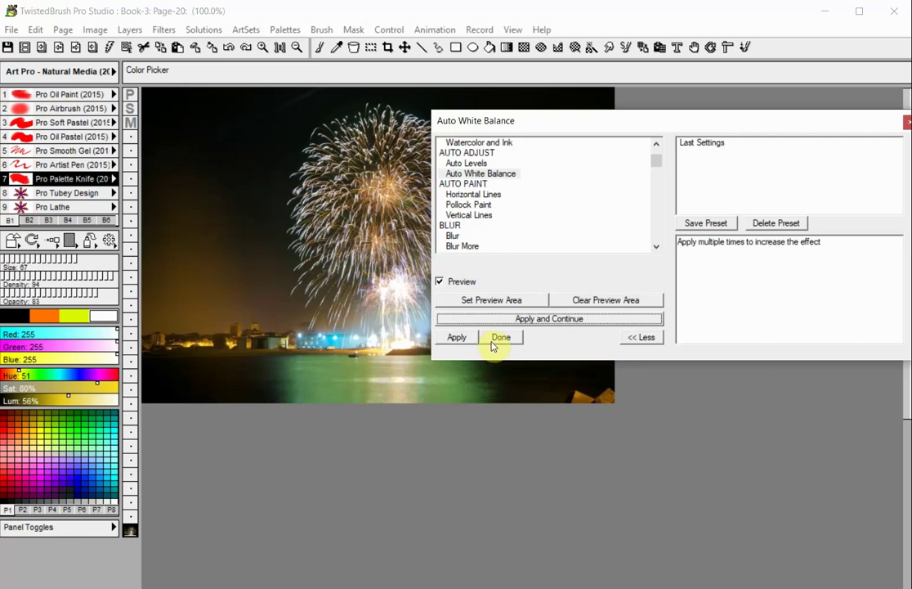
- Collapse the filter dialog to its compact form and expand it again
{"action": "left_click", "coordinate": [630, 343]}
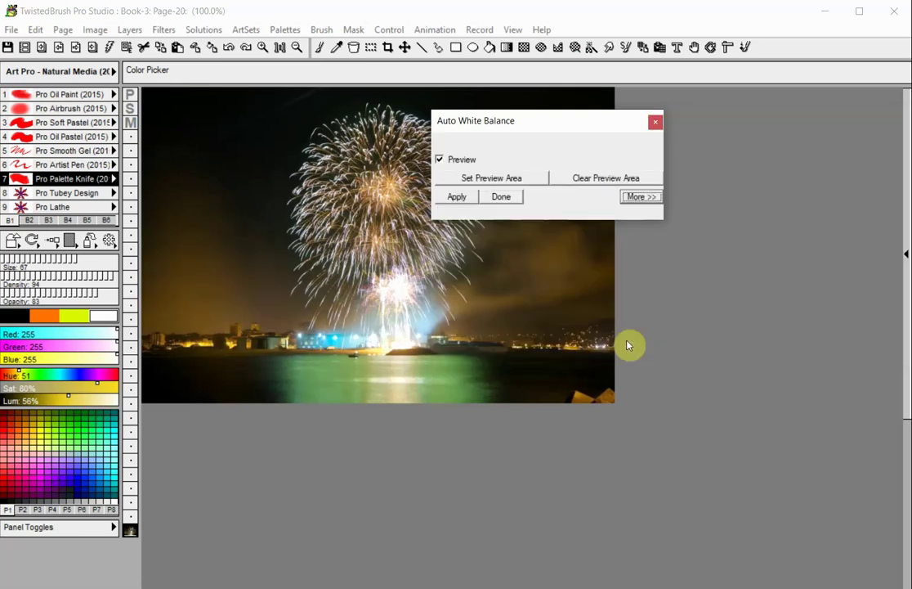
{"action": "left_click", "coordinate": [653, 197]}
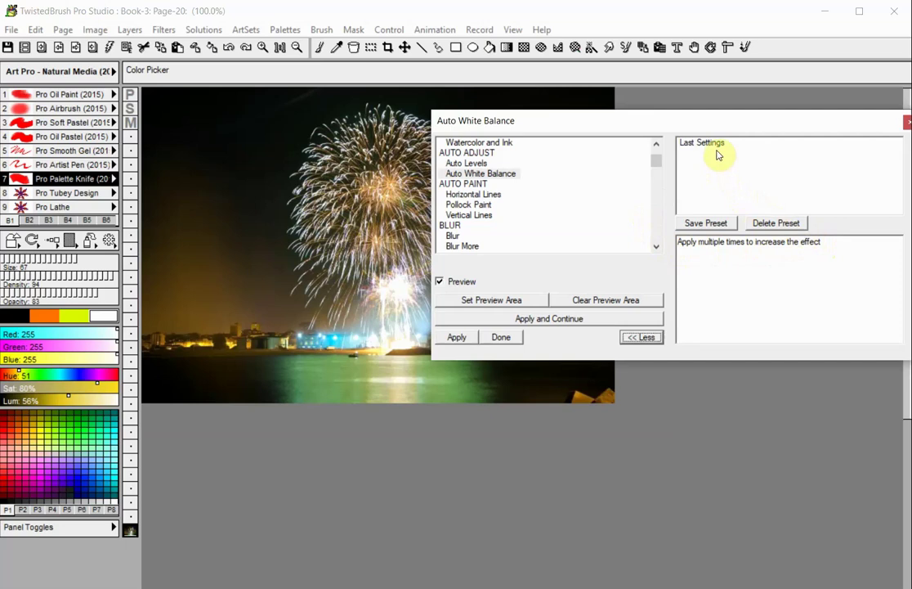
- Set the Blur filter's strength to 1.0% and save it as a preset named Blur 1
{"action": "left_click_drag", "start_coordinate": [657, 161], "coordinate": [659, 165]}
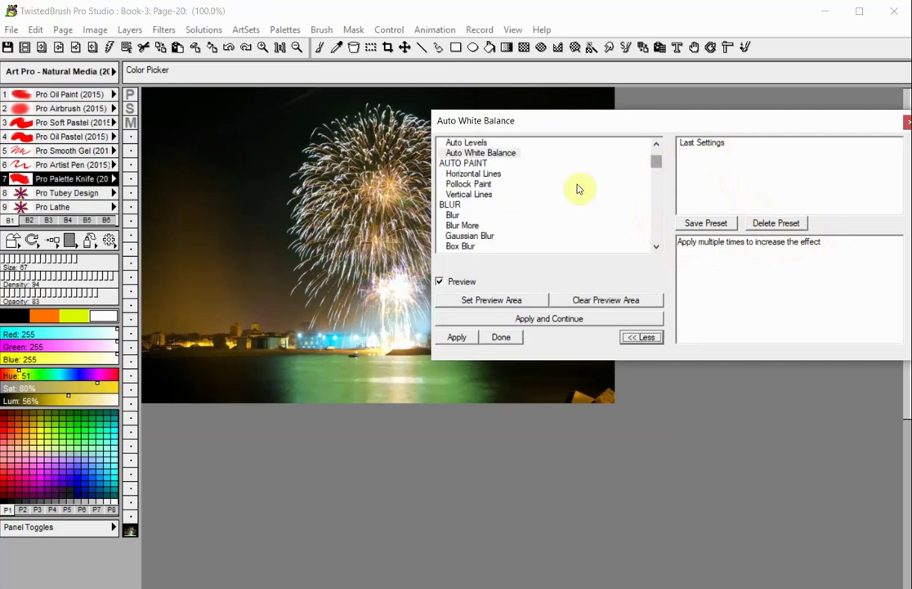
{"action": "left_click", "coordinate": [452, 215]}
{"action": "left_click_drag", "start_coordinate": [490, 277], "coordinate": [453, 283]}
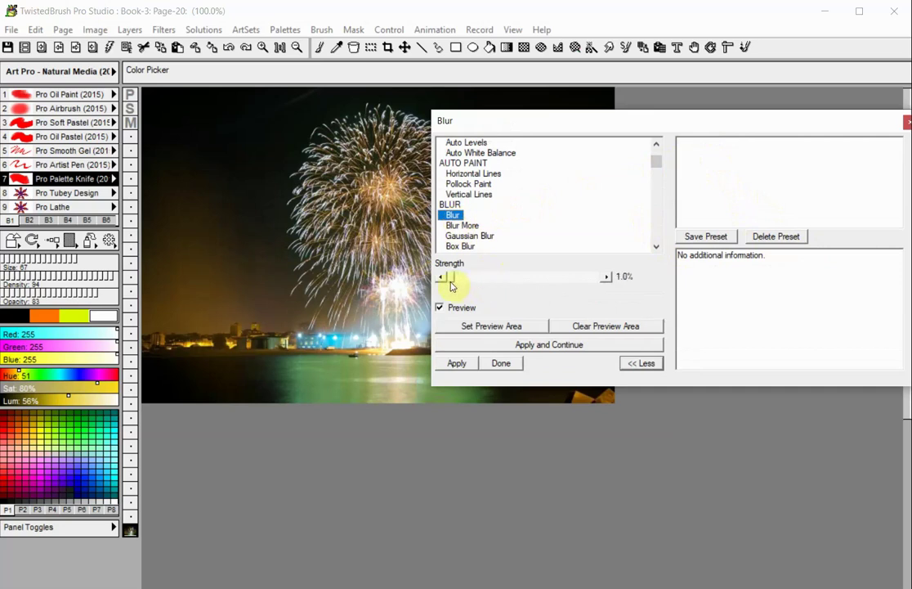
{"action": "left_click", "coordinate": [718, 239]}
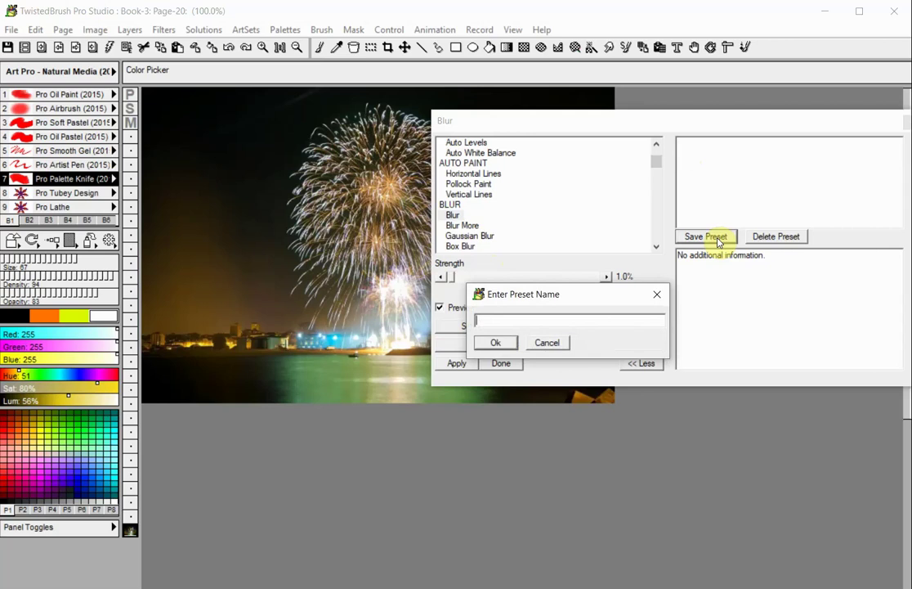
{"action": "type", "text": "Blur 1"}
{"action": "left_click", "coordinate": [512, 343]}
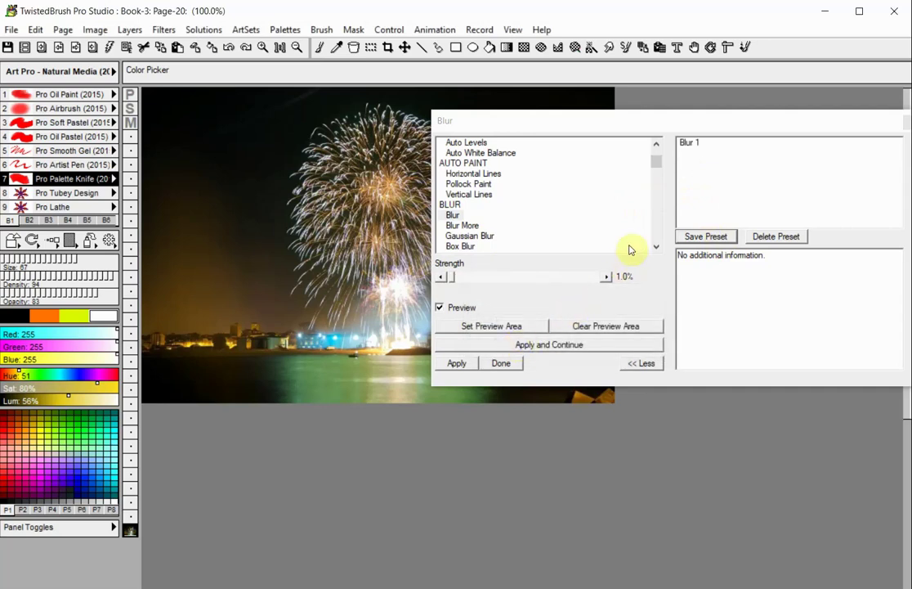
- Delete the Blur 1 preset from the Blur filter
{"action": "left_click", "coordinate": [687, 143]}
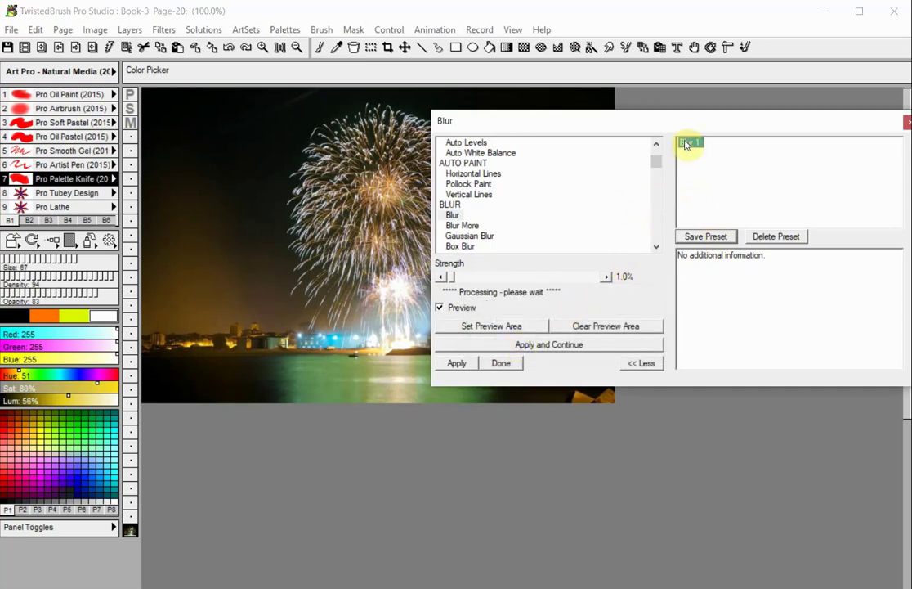
{"action": "left_click", "coordinate": [784, 236]}
{"action": "left_click", "coordinate": [532, 350]}
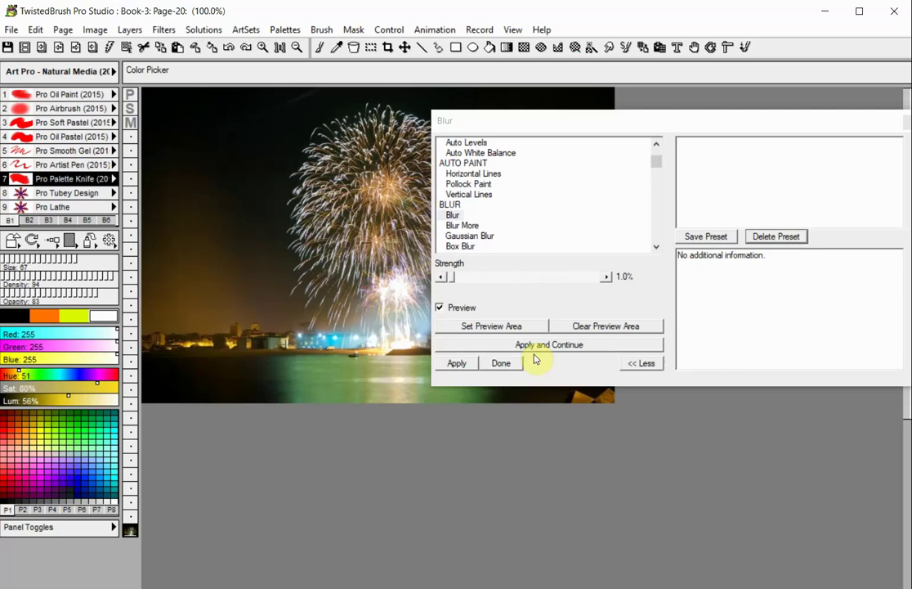
- Switch the filter dialog to Adobe Compatible Plug-ins
{"action": "left_click", "coordinate": [164, 30]}
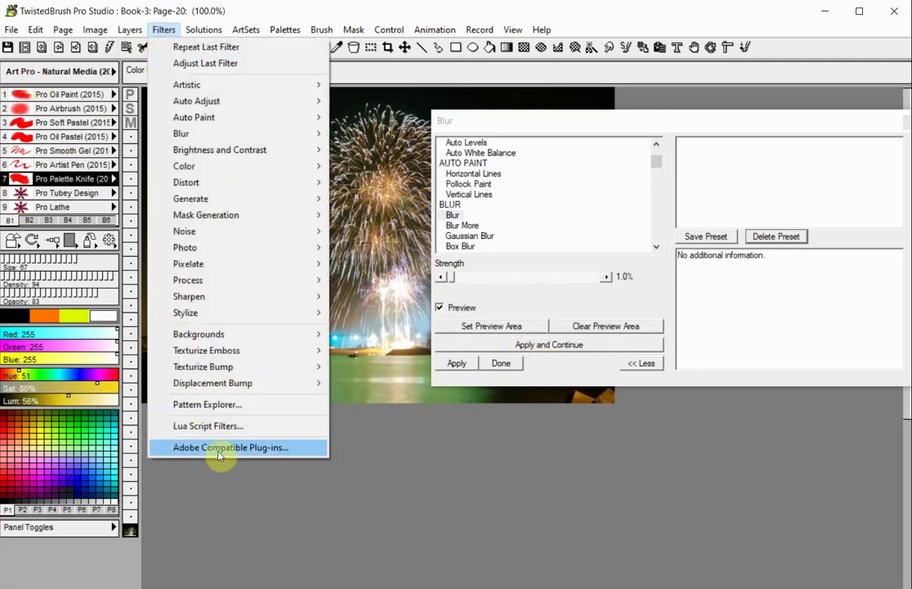
{"action": "left_click_drag", "start_coordinate": [652, 163], "coordinate": [657, 233]}
{"action": "left_click", "coordinate": [528, 246]}
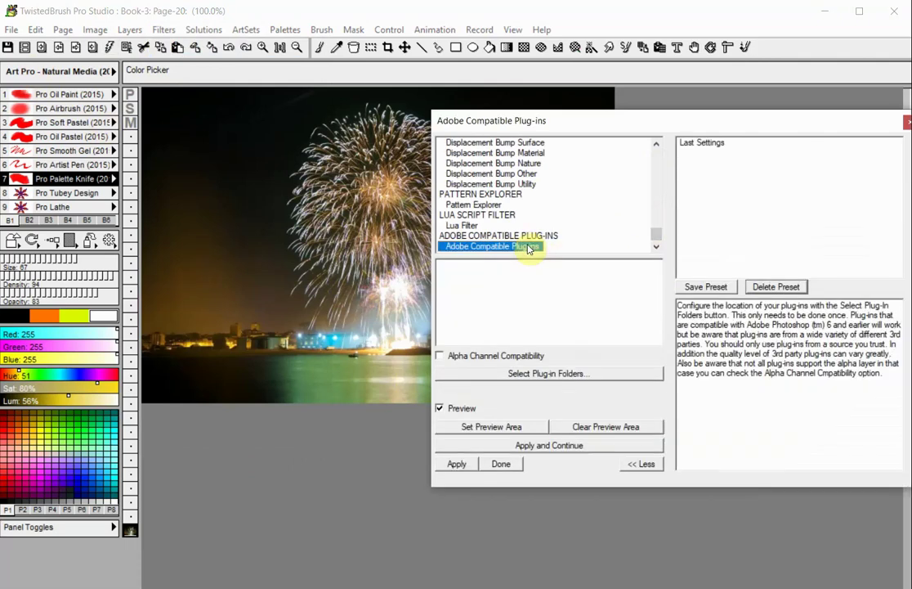
- Add the Pictures folder as a folder for Adobe compatible plug-ins
{"action": "left_click", "coordinate": [542, 374]}
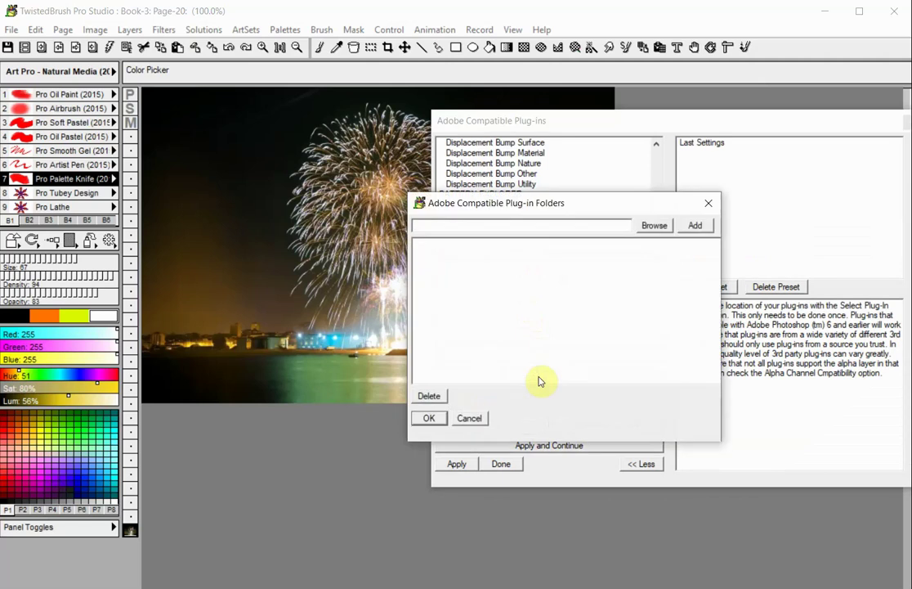
{"action": "left_click", "coordinate": [653, 225]}
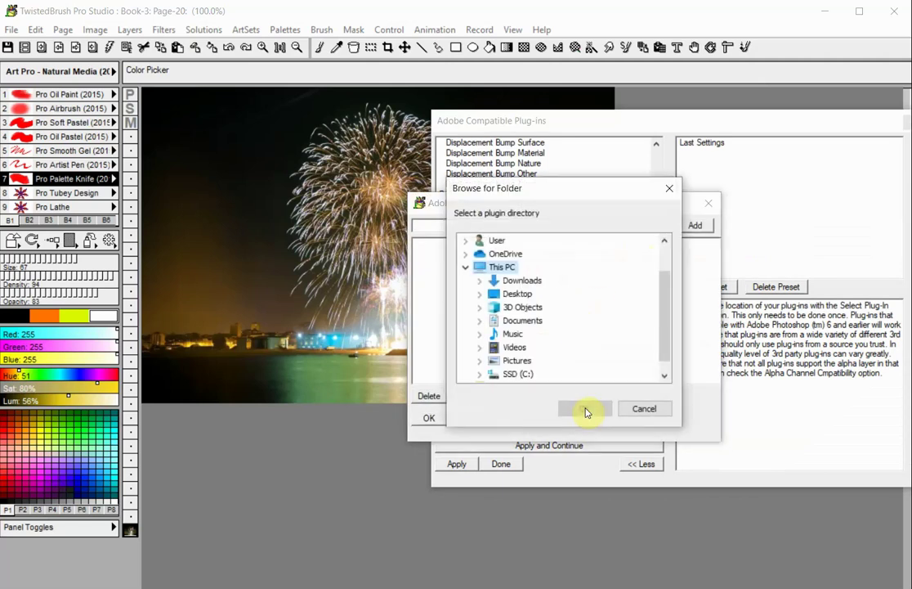
{"action": "left_click", "coordinate": [516, 363]}
{"action": "left_click", "coordinate": [583, 408]}
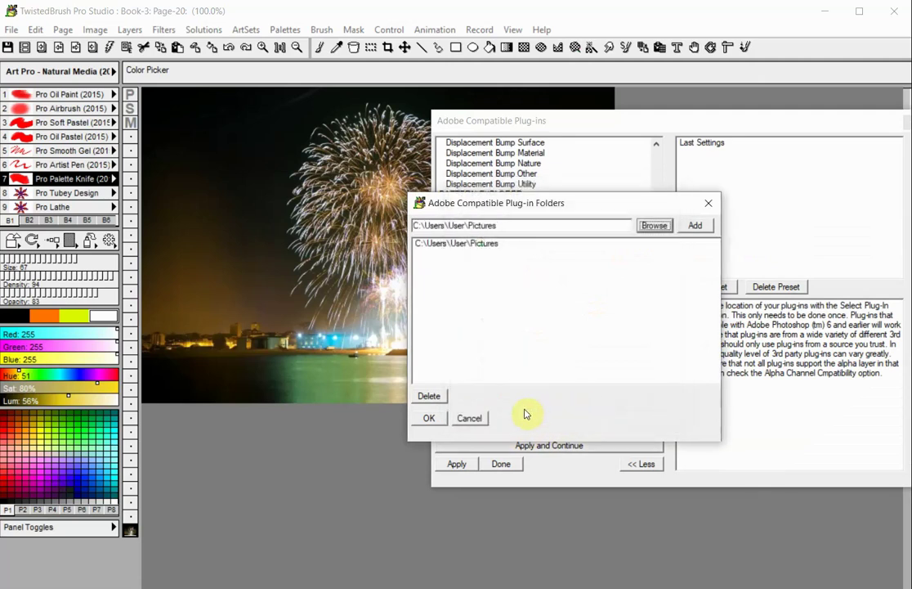
{"action": "left_click", "coordinate": [428, 417]}
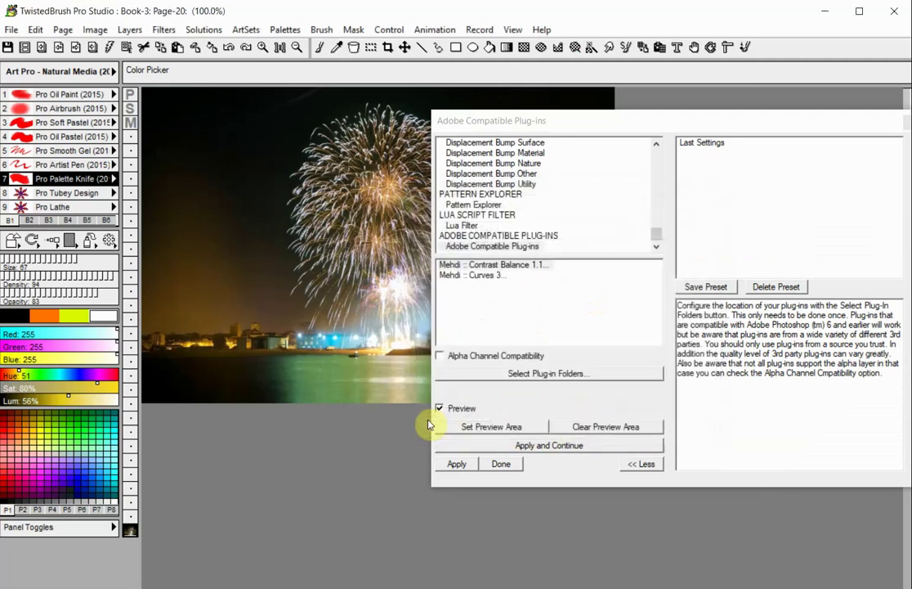
- Run the Mehdi Curves 3 plug-in with contrast 17 and enable Alpha Channel Compatibility
{"action": "double_click", "coordinate": [483, 278]}
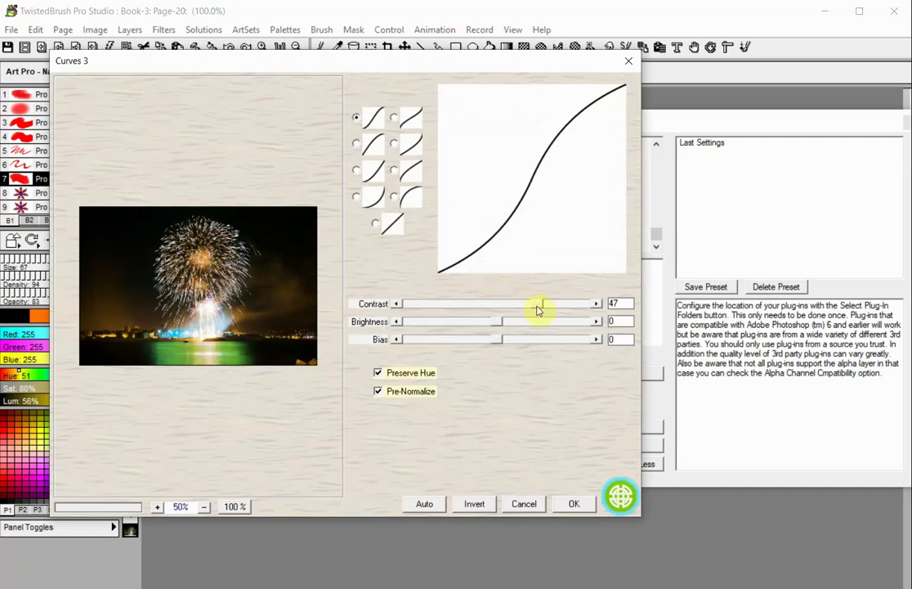
{"action": "left_click_drag", "start_coordinate": [538, 309], "coordinate": [512, 309]}
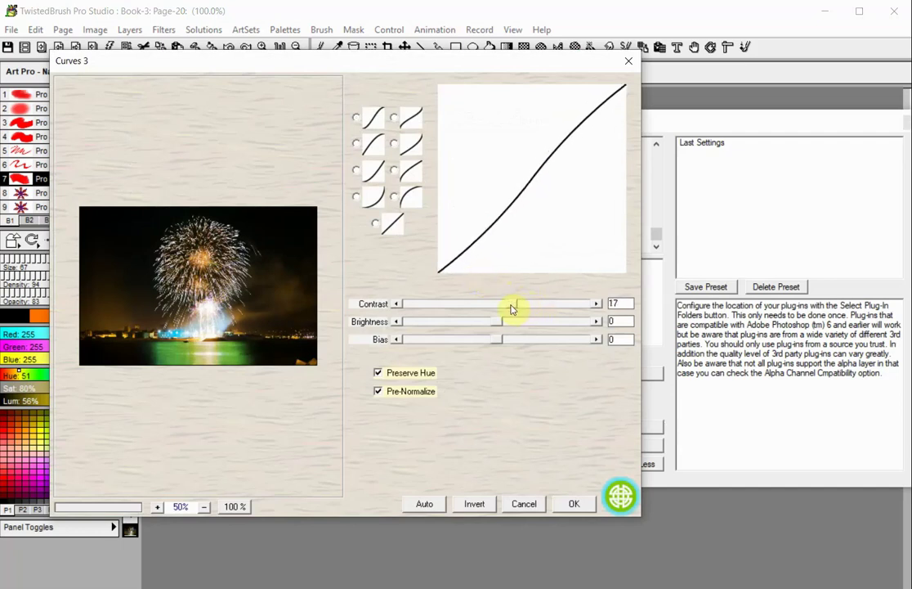
{"action": "left_click", "coordinate": [577, 502]}
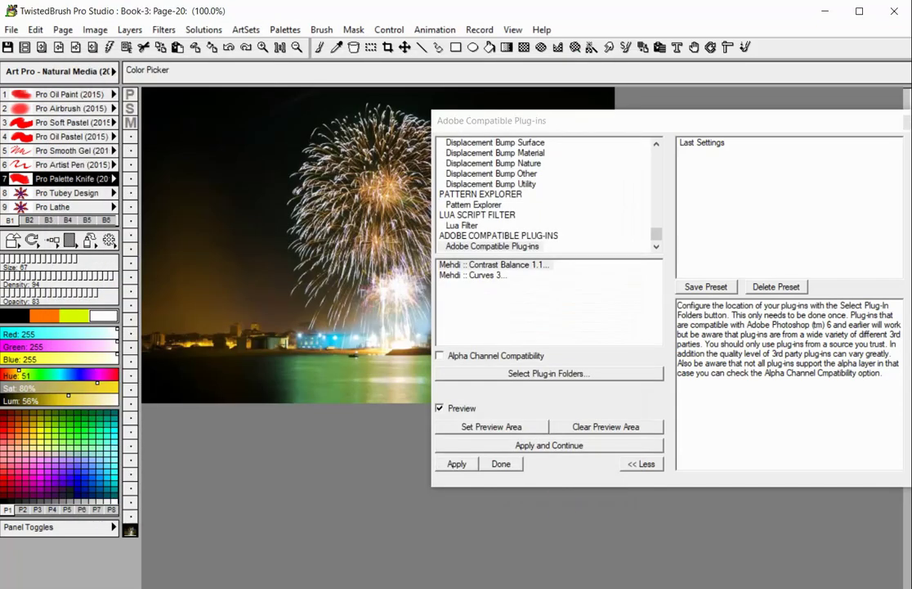
{"action": "left_click", "coordinate": [472, 361]}
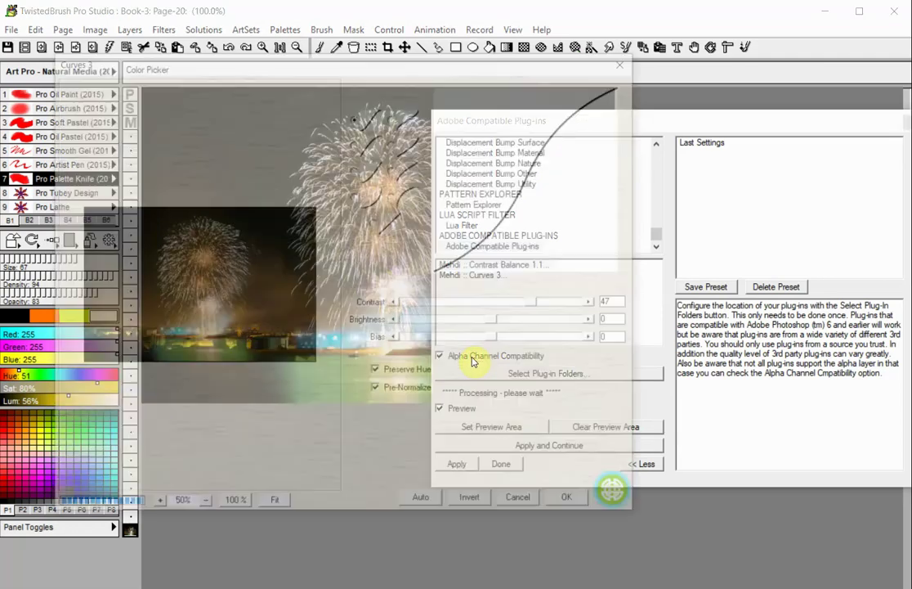